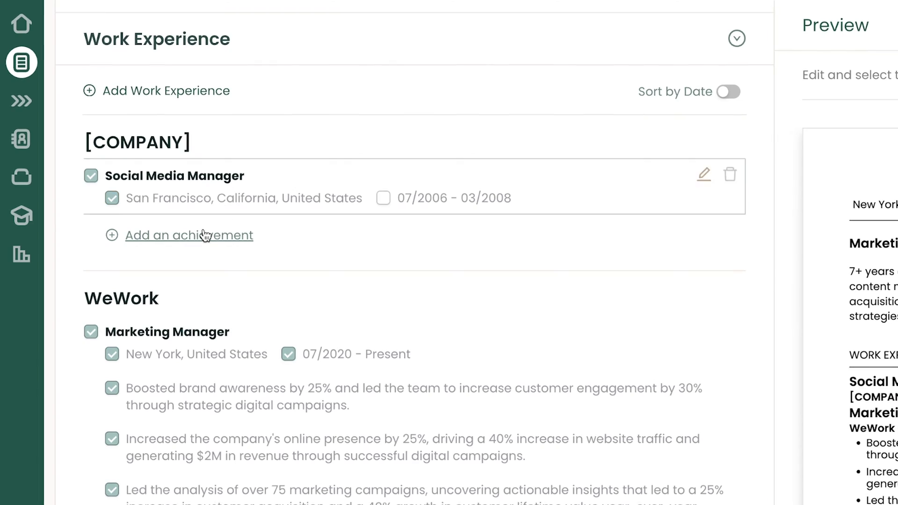
# Open the Figma Social Marketing Strategist job in Teal's Job Tracker to view its description.
pyautogui.click(205, 235)
pyautogui.write('Boosted engagement on company TikTok and YouTube channels by 45% over a year, leading to a 30% increase in subscriber growth.')
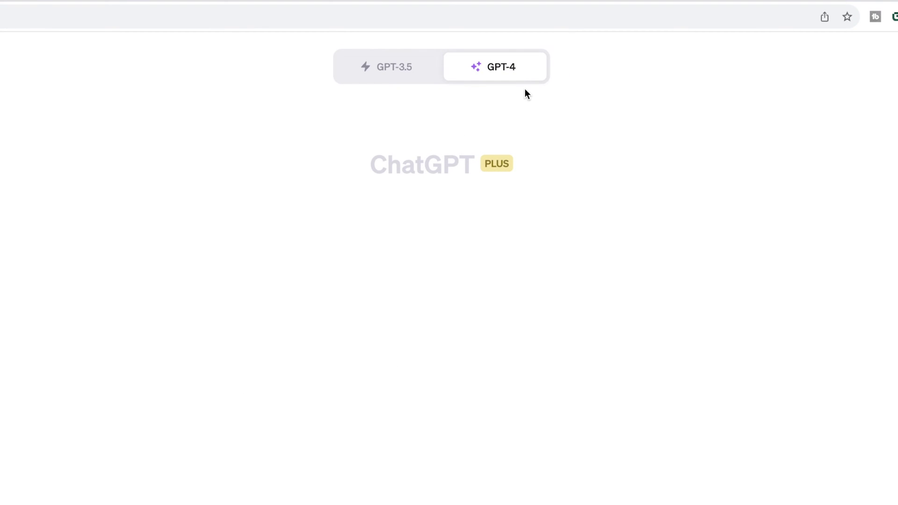
pyautogui.click(208, 11)
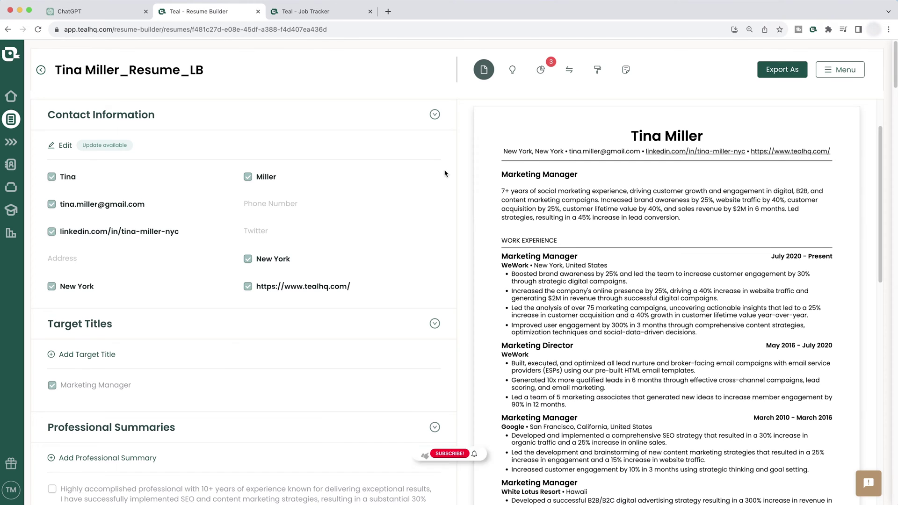
pyautogui.click(323, 11)
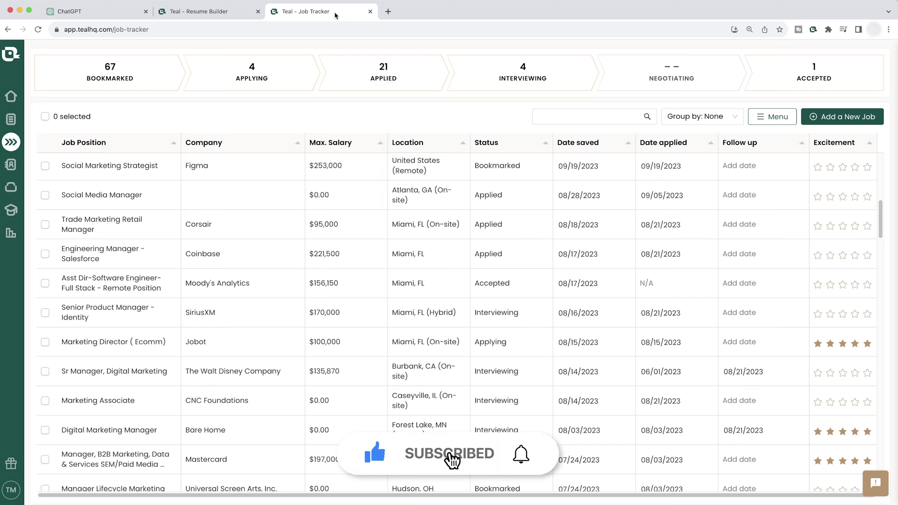
pyautogui.click(120, 167)
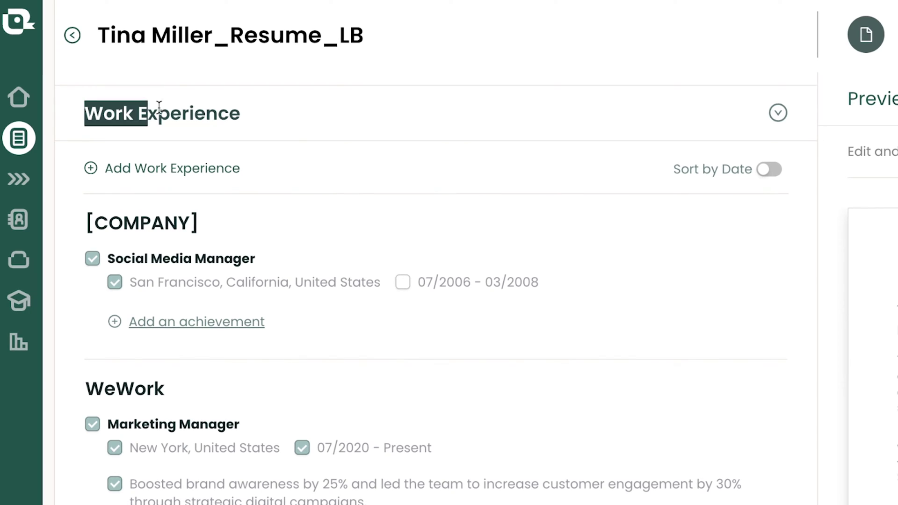
# Add a Social Media Manager achievement reading 'Ran company TikTok and YouTube channels'.
pyautogui.moveTo(156, 100); pyautogui.dragTo(321, 117)
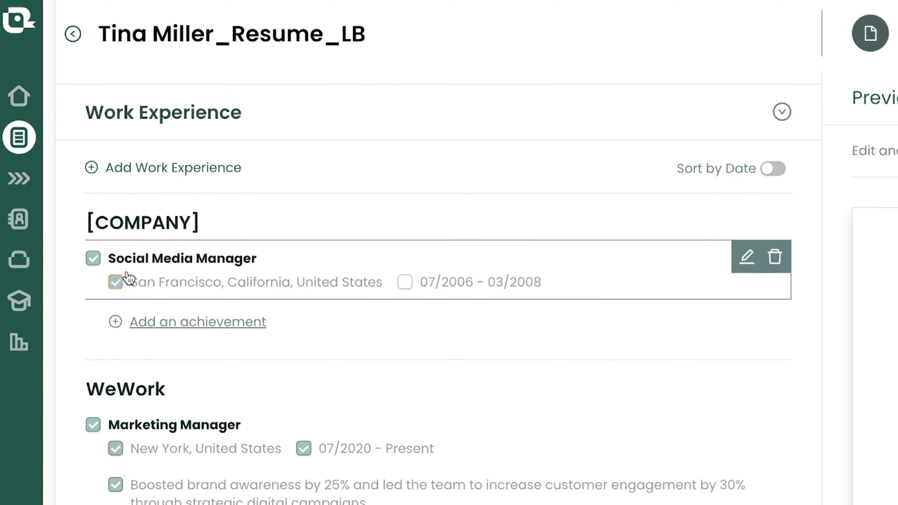
pyautogui.click(214, 322)
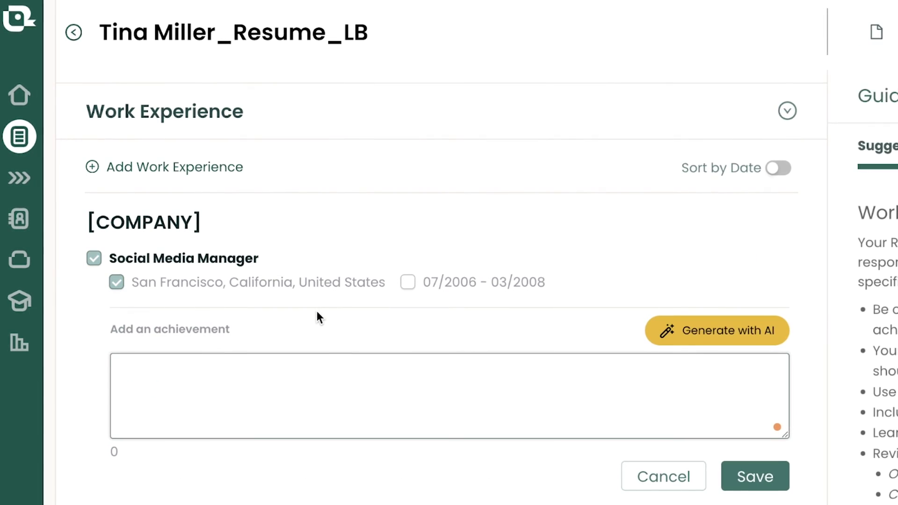
pyautogui.write('Ran company TikTok and YouTube')
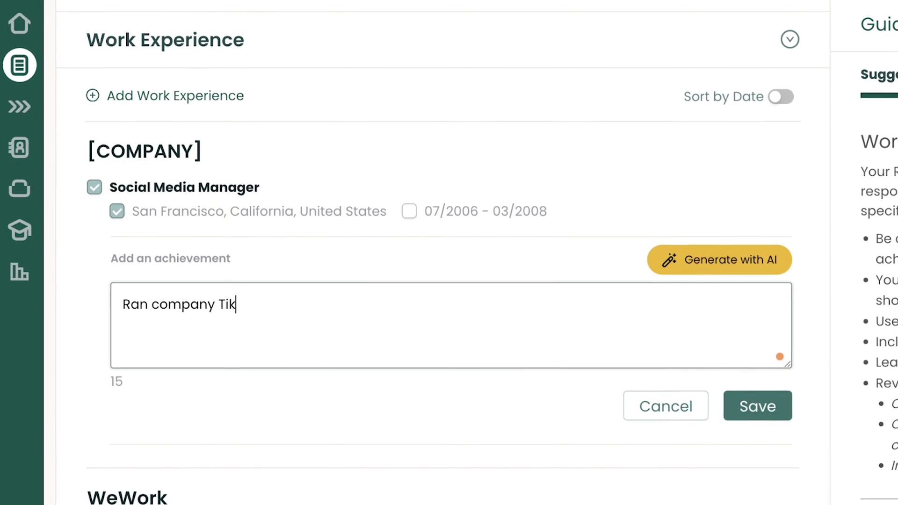
pyautogui.write(' channels')
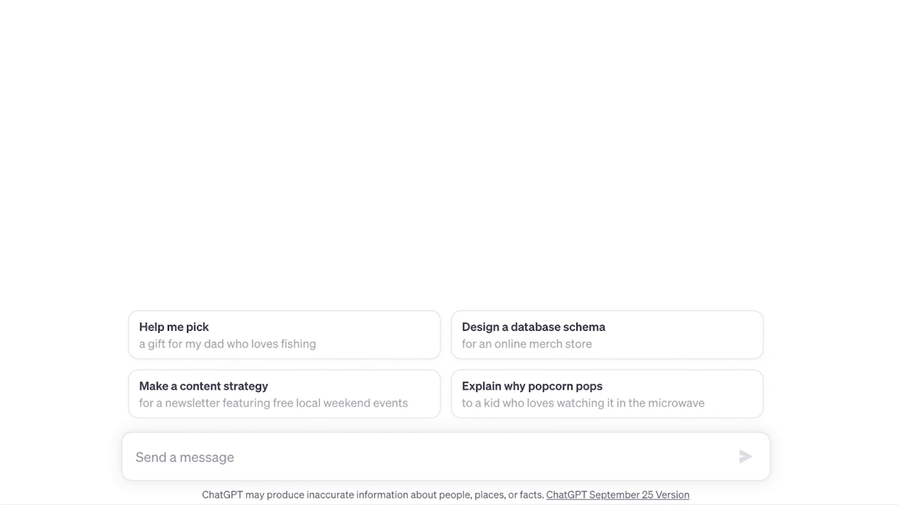
# Start a ChatGPT prompt asking how to rewrite a resume achievement based on a job description.
pyautogui.write('Based ')
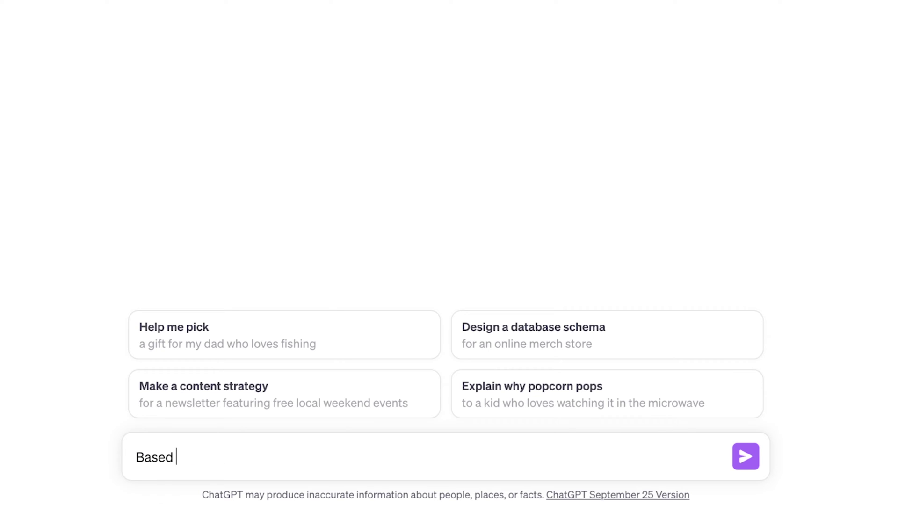
pyautogui.write('on the following job description how would ')
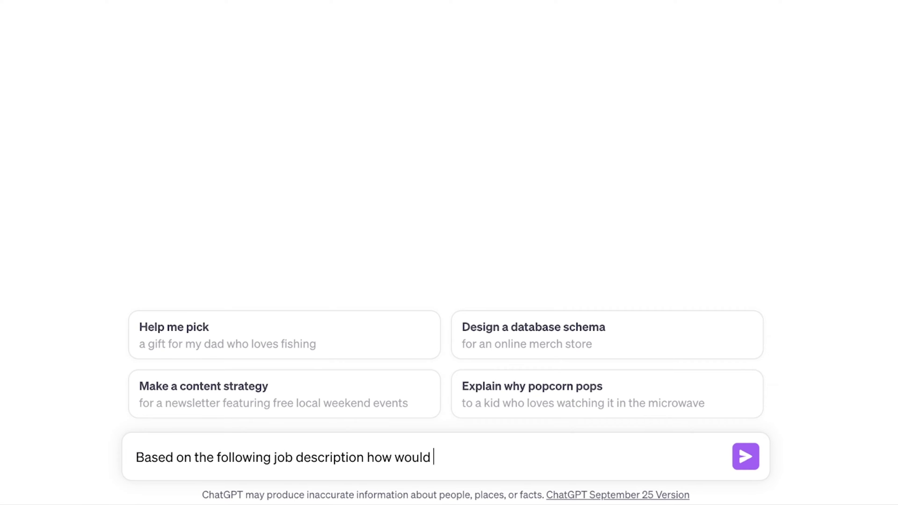
pyautogui.write('you rewrite the following resume achiev')
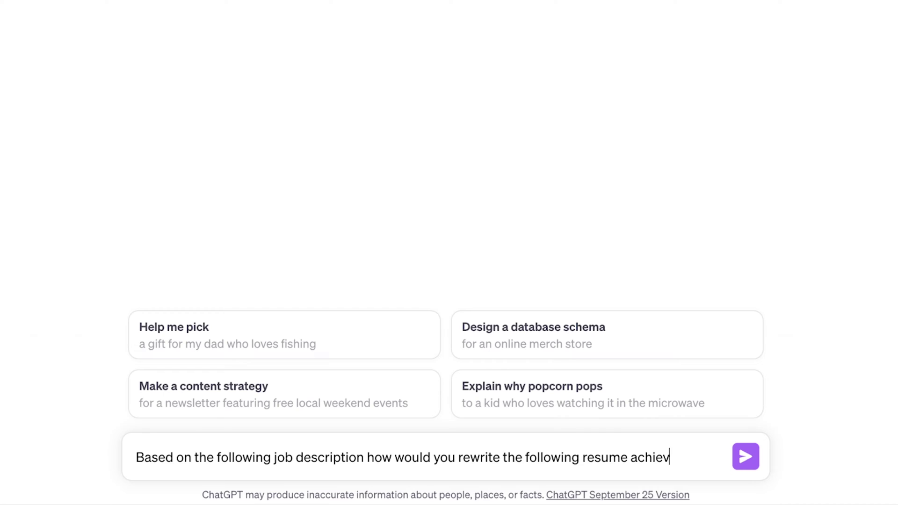
pyautogui.write('ement to show more impact for a social media m')
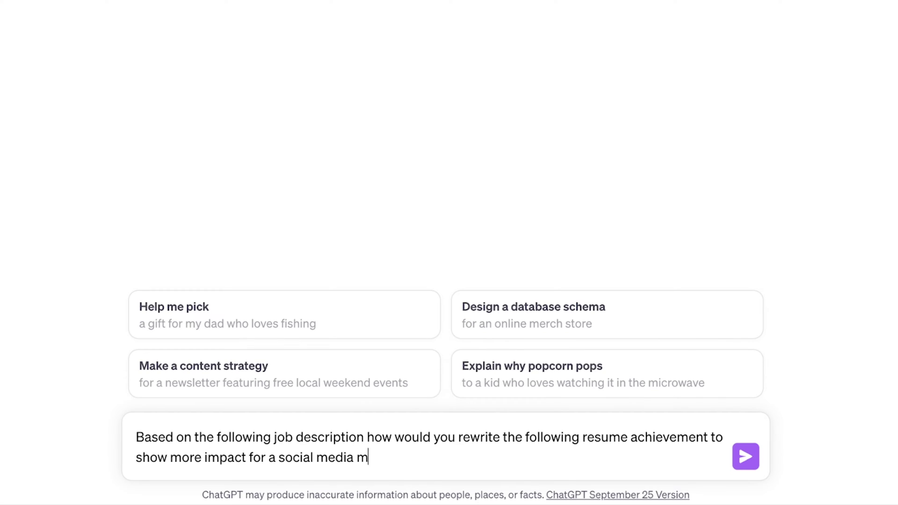
pyautogui.write('anager job? Include metrics and ')
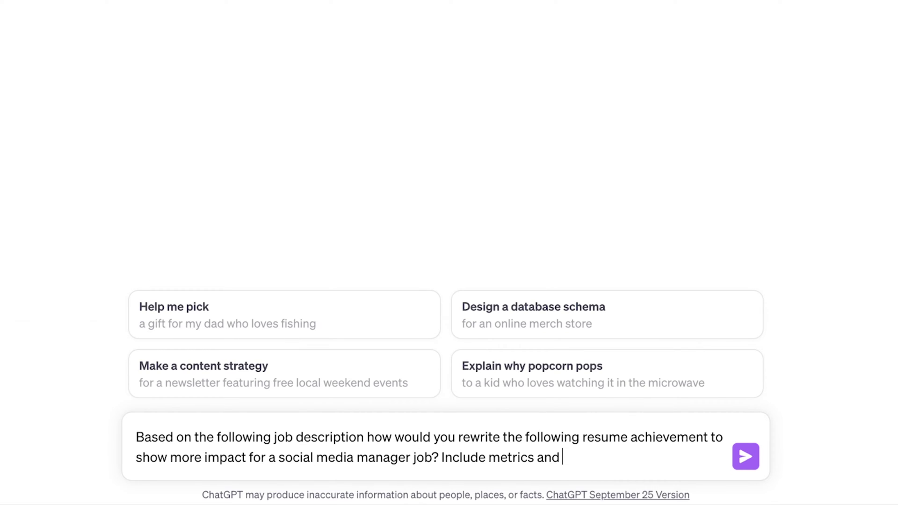
pyautogui.write('highlighted skills in the results.')
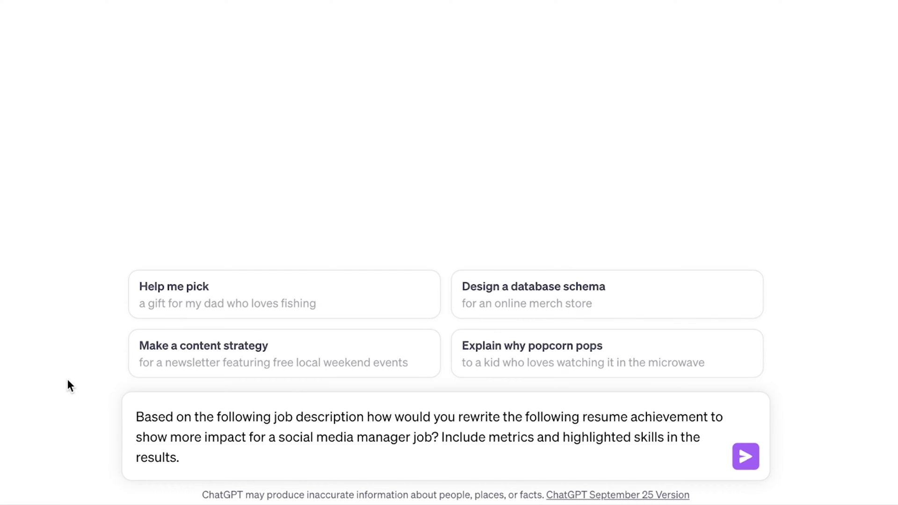
pyautogui.moveTo(136, 416); pyautogui.dragTo(361, 416)
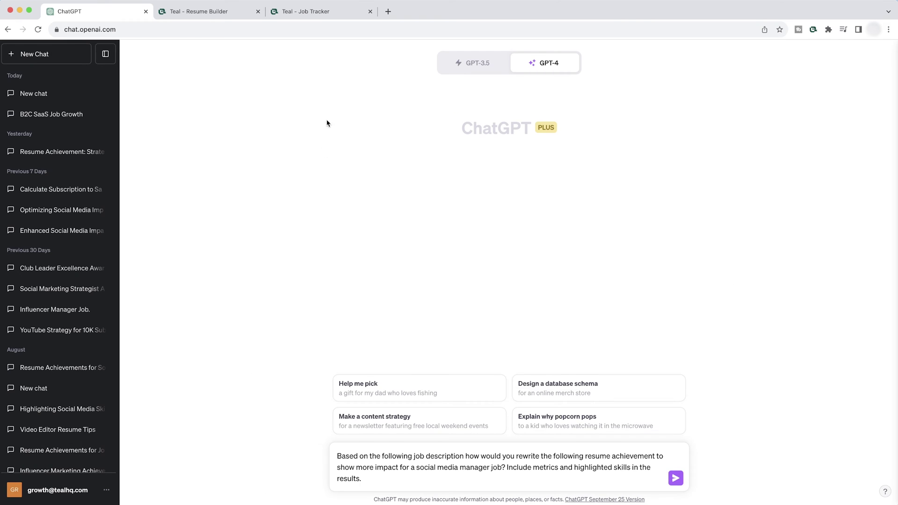
pyautogui.click(318, 13)
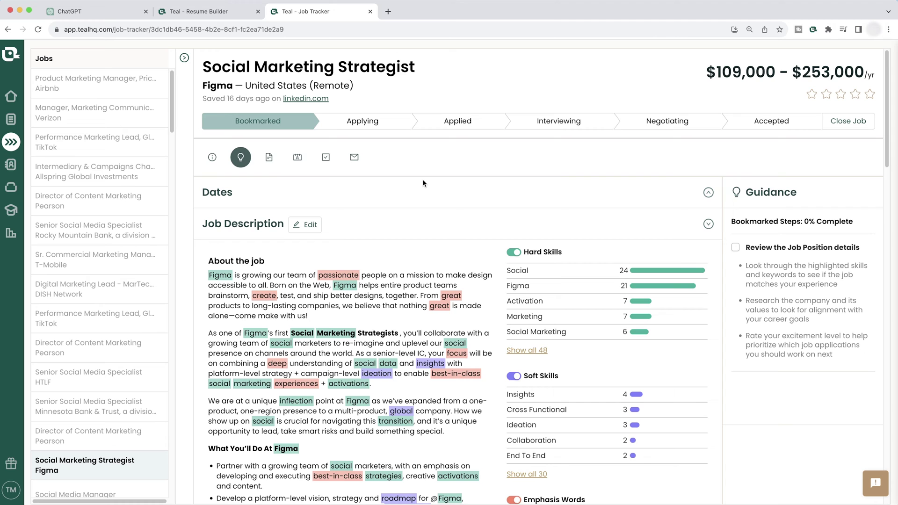
pyautogui.moveTo(202, 225); pyautogui.dragTo(284, 225)
pyautogui.click(379, 192)
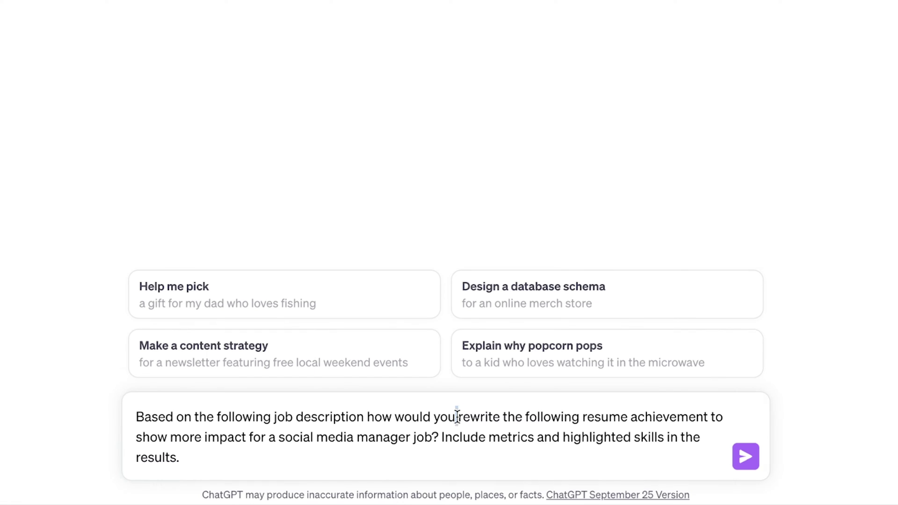
pyautogui.moveTo(457, 417); pyautogui.dragTo(709, 418)
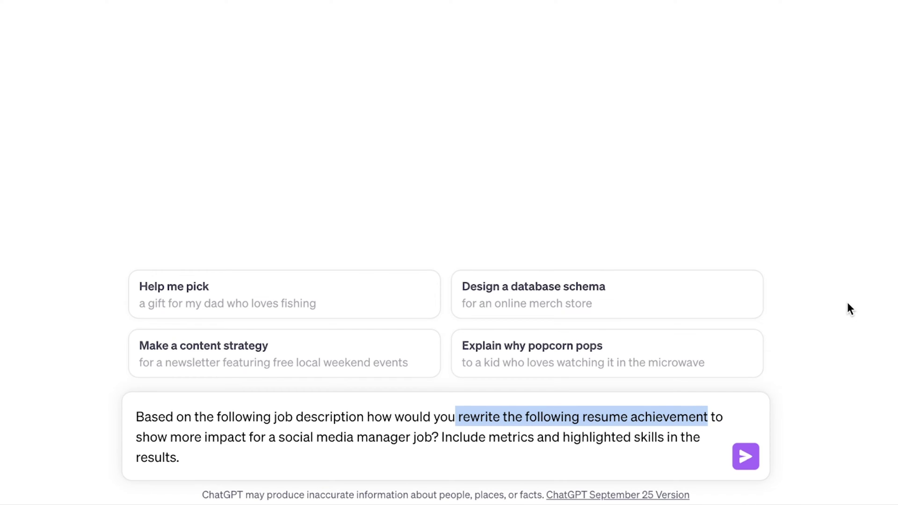
pyautogui.click(228, 455)
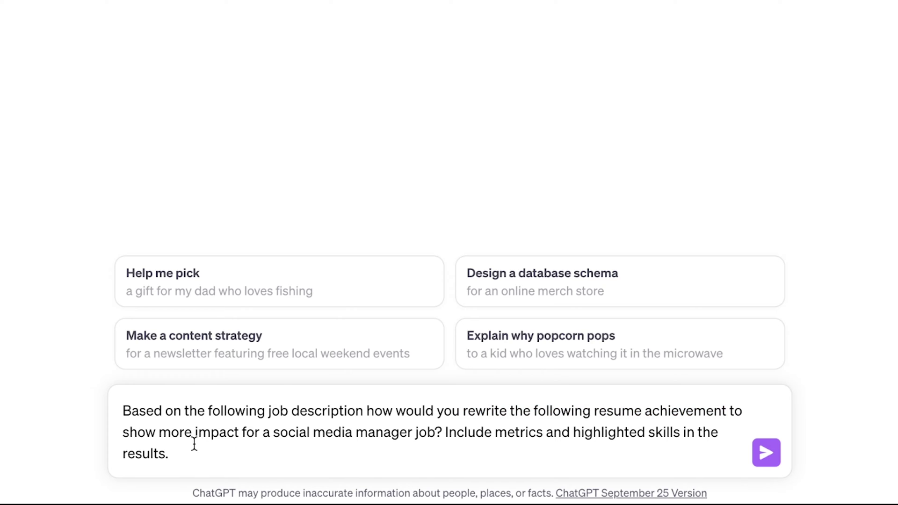
pyautogui.moveTo(194, 444); pyautogui.dragTo(412, 439)
pyautogui.click(266, 463)
pyautogui.moveTo(495, 431); pyautogui.dragTo(684, 433)
pyautogui.click(532, 445)
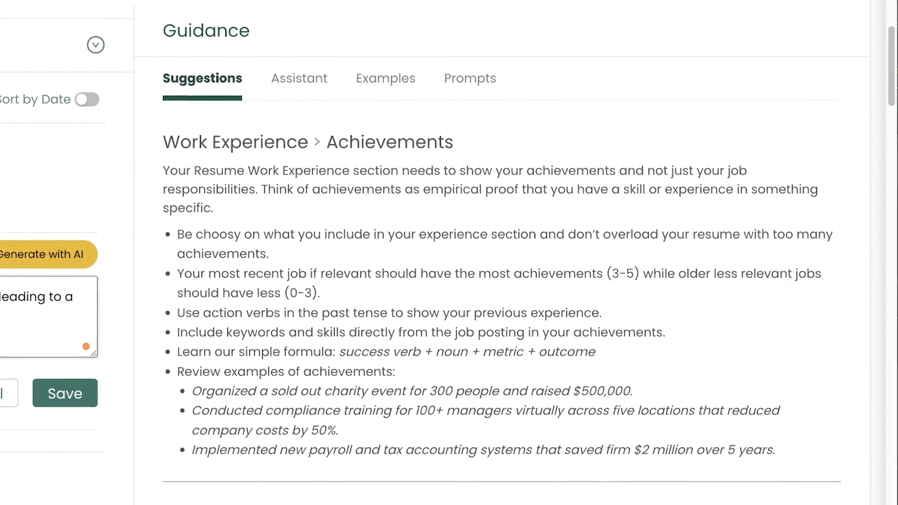
pyautogui.moveTo(575, 432); pyautogui.dragTo(681, 439)
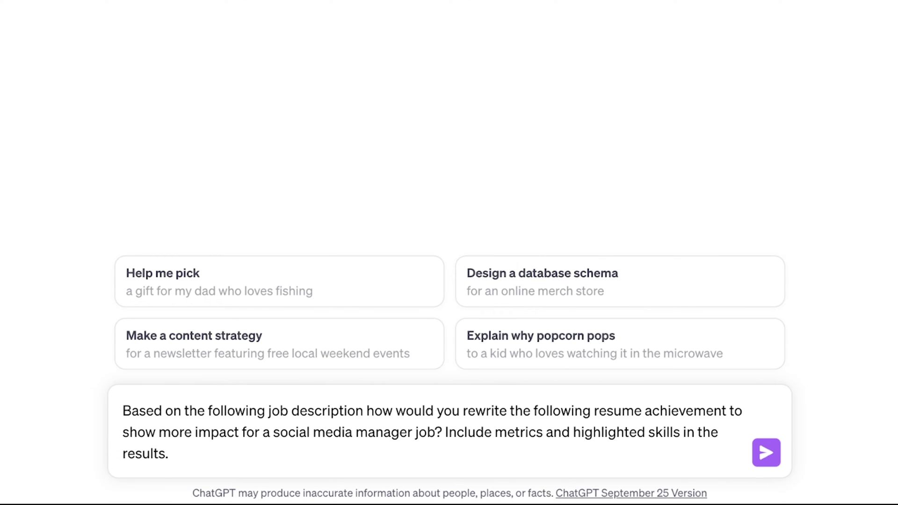
# Add the quoted achievement "Ran company TikTok and YouTube channels." on its own line in the prompt.
pyautogui.hotkey('shift', 'Return')
pyautogui.hotkey('shift', 'Return')
pyautogui.write('"R')
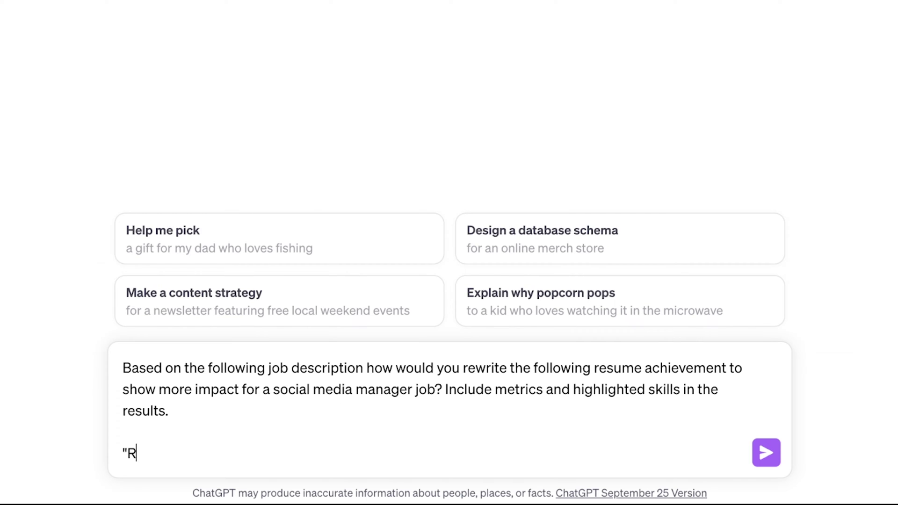
pyautogui.write('an company TikTok and YouTube channels.')
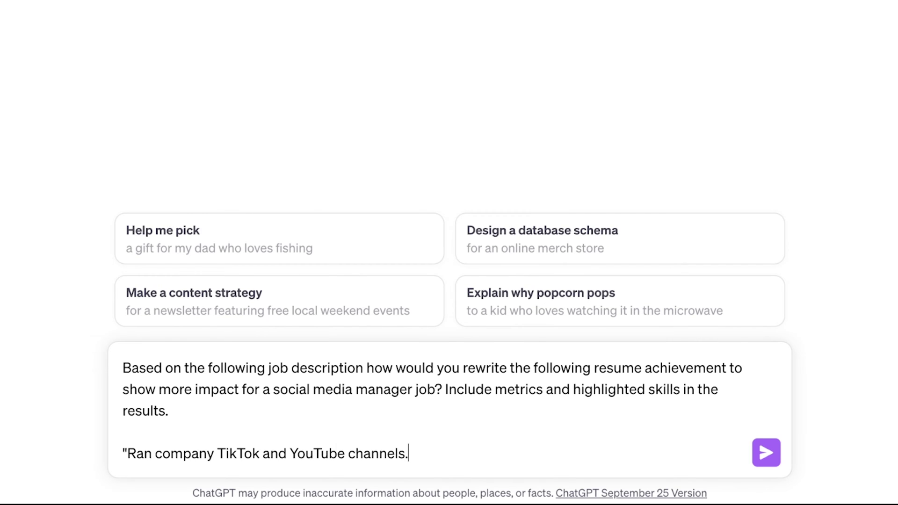
pyautogui.write('"')
pyautogui.hotkey('shift', 'Return')
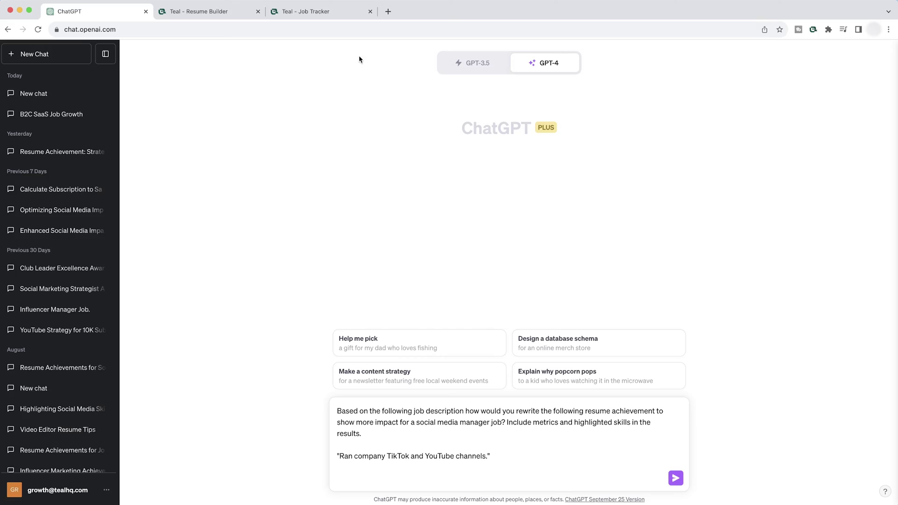
# Copy the Social Marketing Strategist job description from Teal and return to the ChatGPT draft.
pyautogui.click(337, 12)
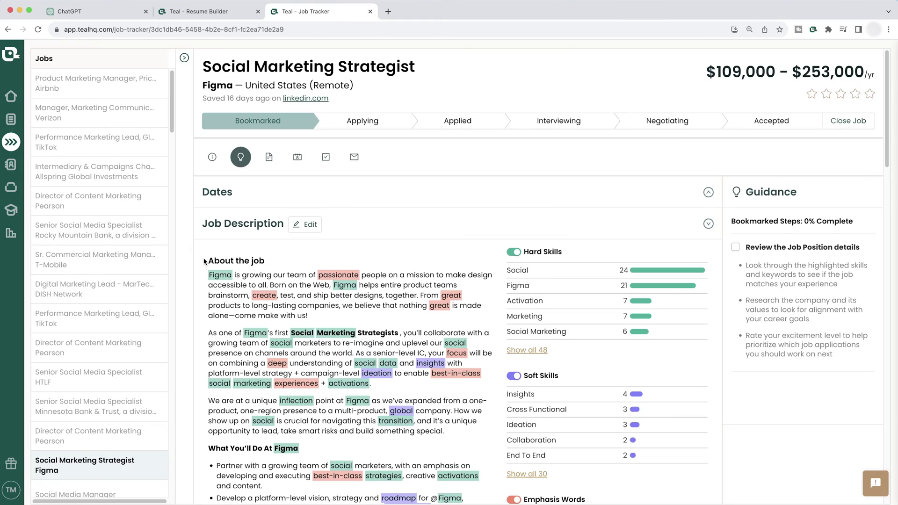
pyautogui.moveTo(204, 261); pyautogui.dragTo(491, 313)
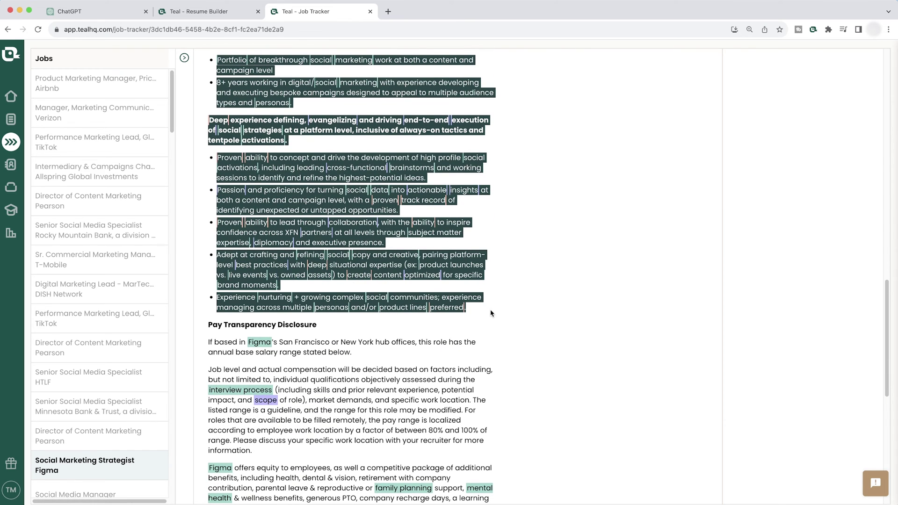
pyautogui.rightClick(250, 172)
pyautogui.click(284, 185)
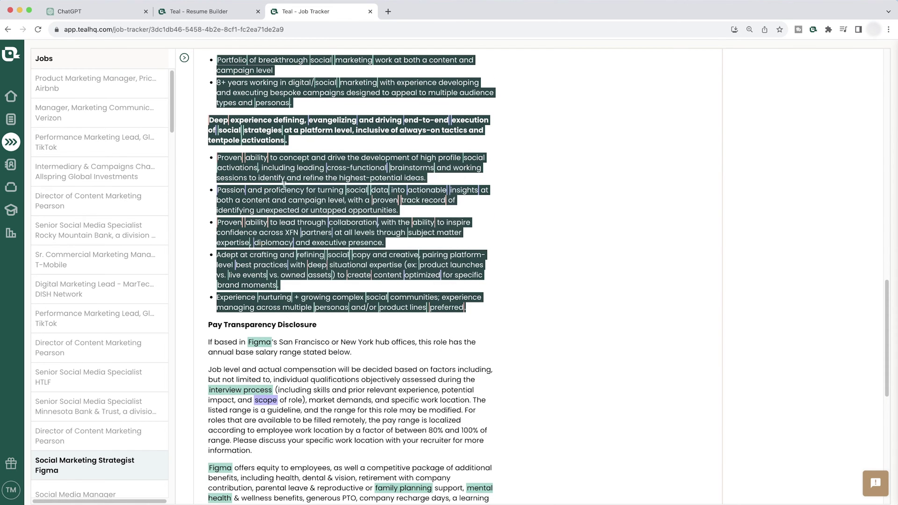
pyautogui.click(87, 14)
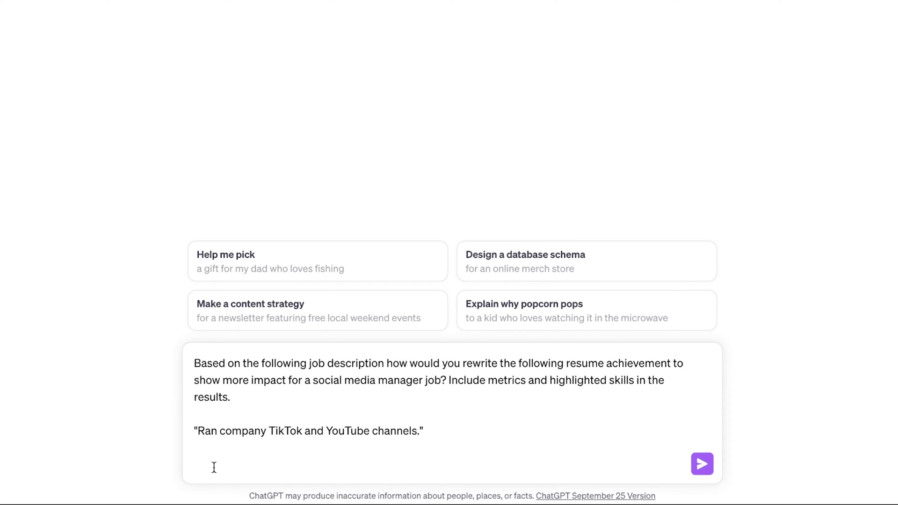
# Paste the Figma job description into the prompt and send it for a rewritten achievement.
pyautogui.hotkey('ctrl', 'v')
pyautogui.scroll(10, 329, 429)
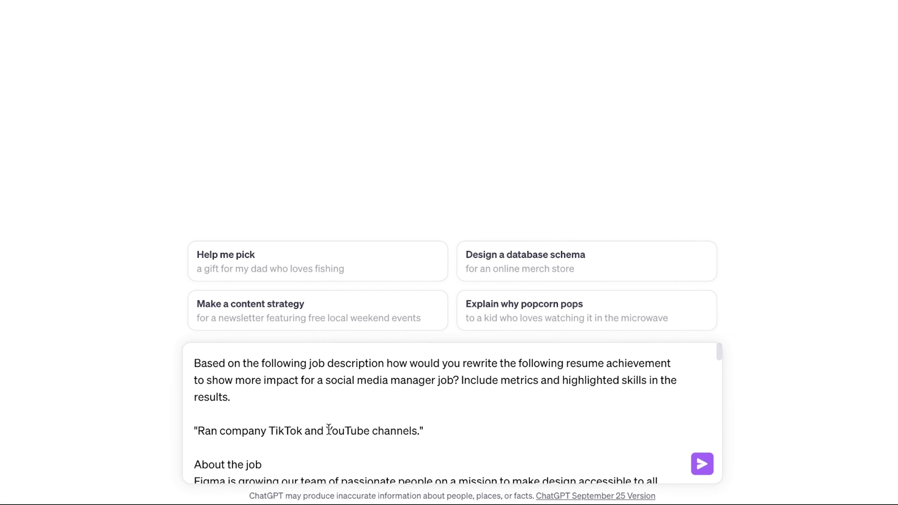
pyautogui.click(711, 465)
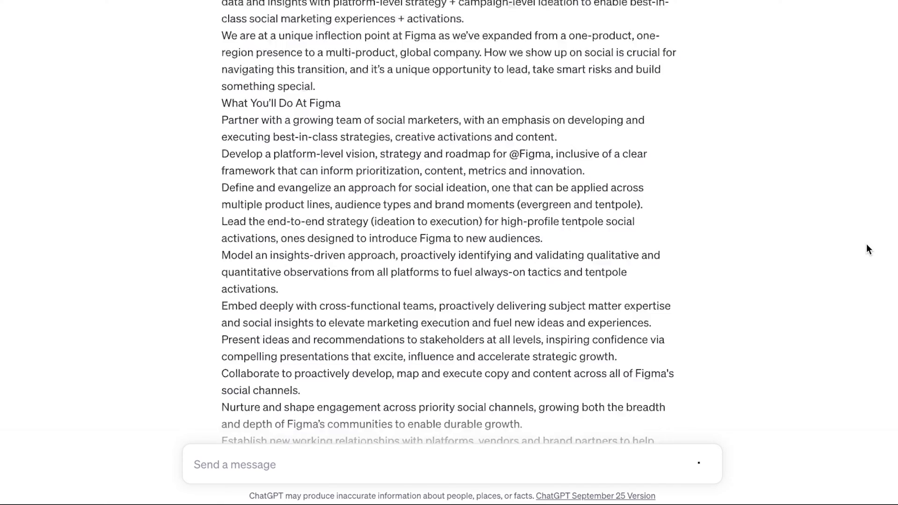
pyautogui.scroll(10, 863, 240)
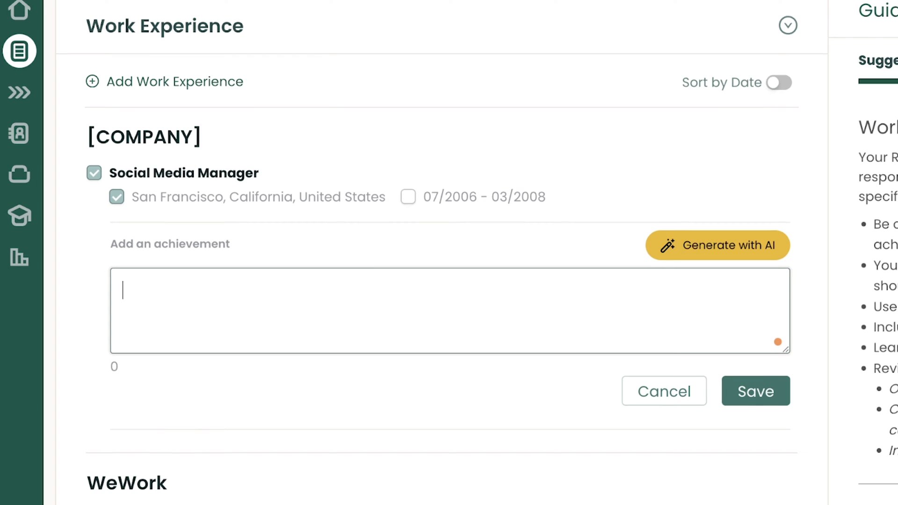
pyautogui.write('Ran company TikTok and YouTu')
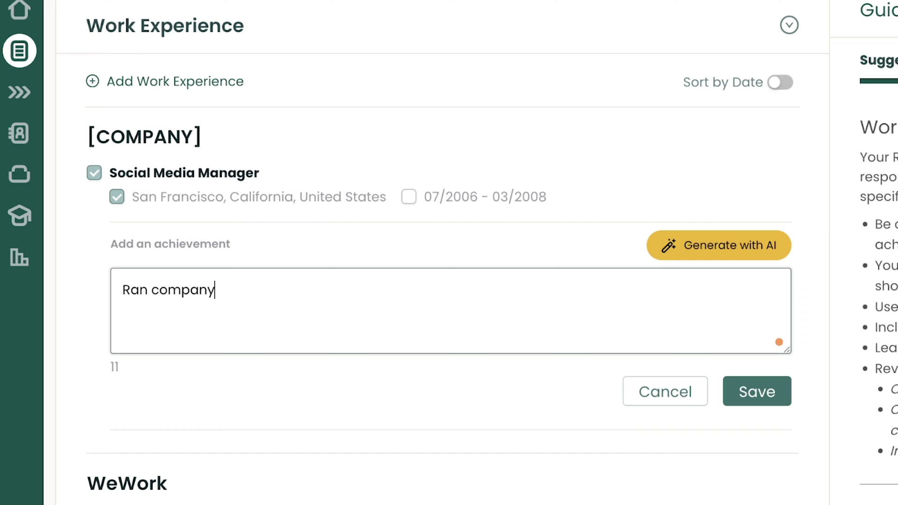
pyautogui.write('be channels.')
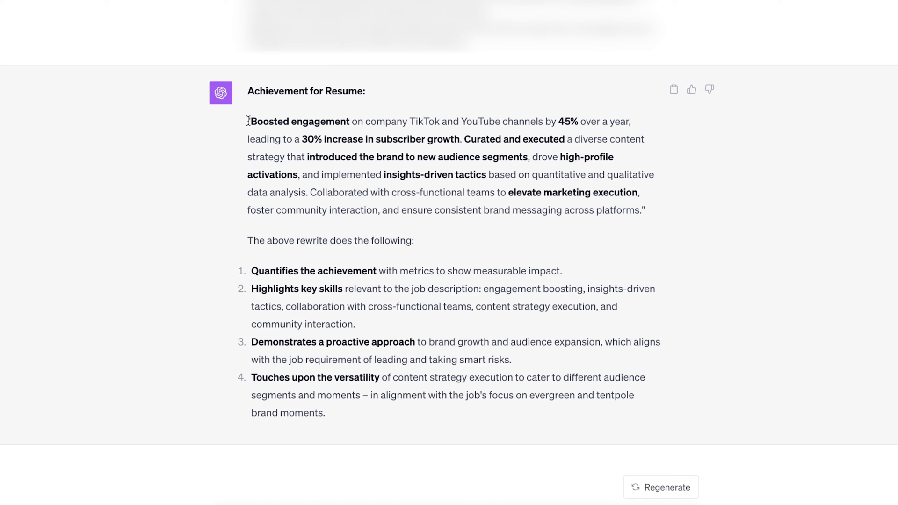
pyautogui.moveTo(248, 122); pyautogui.dragTo(351, 123)
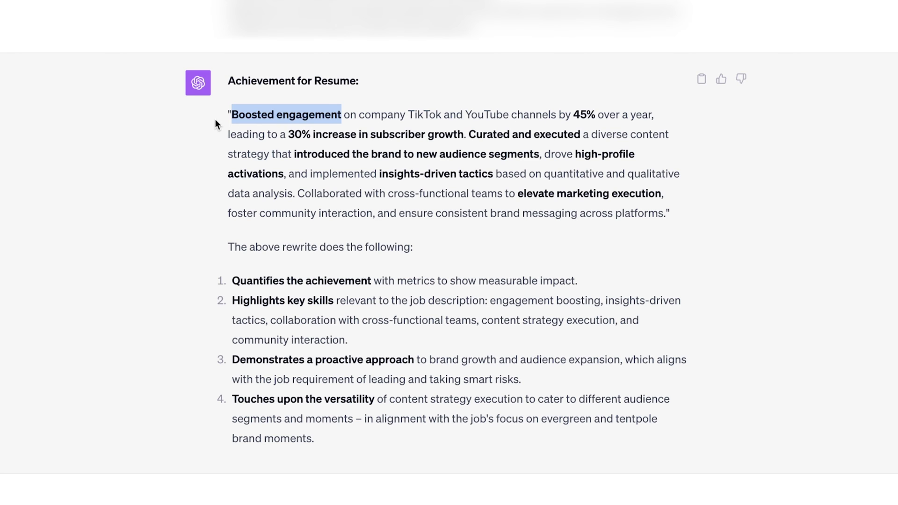
# Highlight the 45% metric, the 30% subscriber growth phrase, then the reply's opening sentence.
pyautogui.click(389, 75)
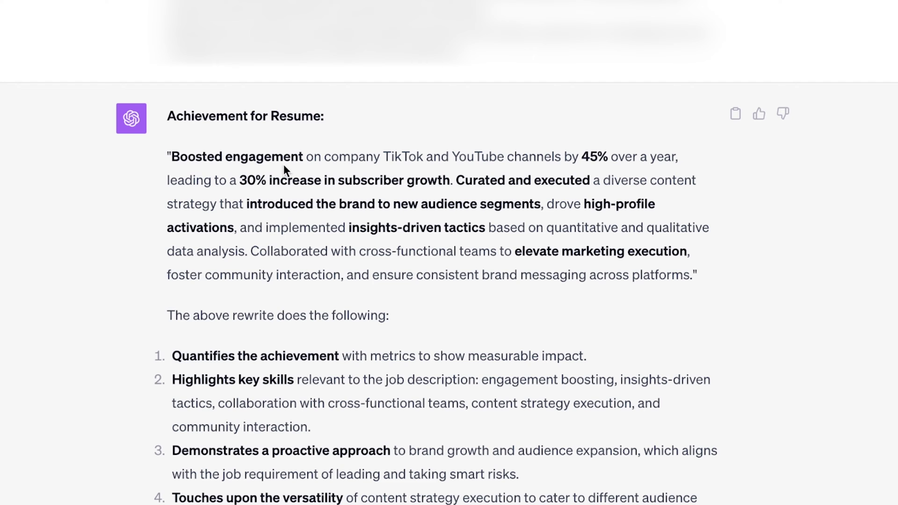
pyautogui.moveTo(579, 153); pyautogui.dragTo(604, 154)
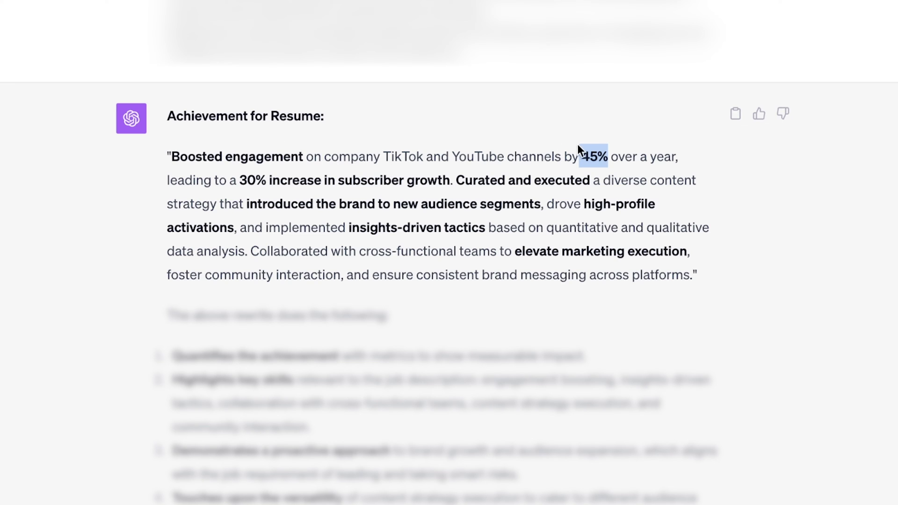
pyautogui.click(579, 129)
pyautogui.moveTo(236, 181); pyautogui.dragTo(397, 182)
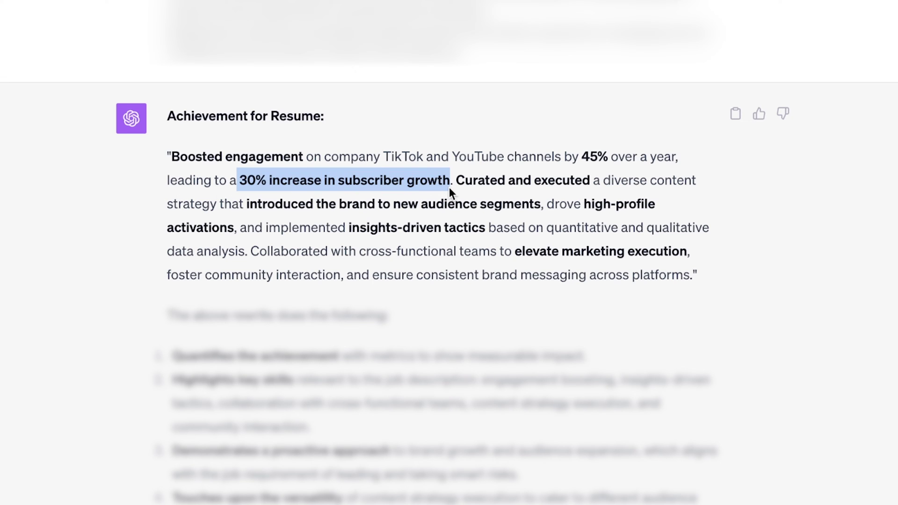
pyautogui.moveTo(449, 187); pyautogui.dragTo(167, 161)
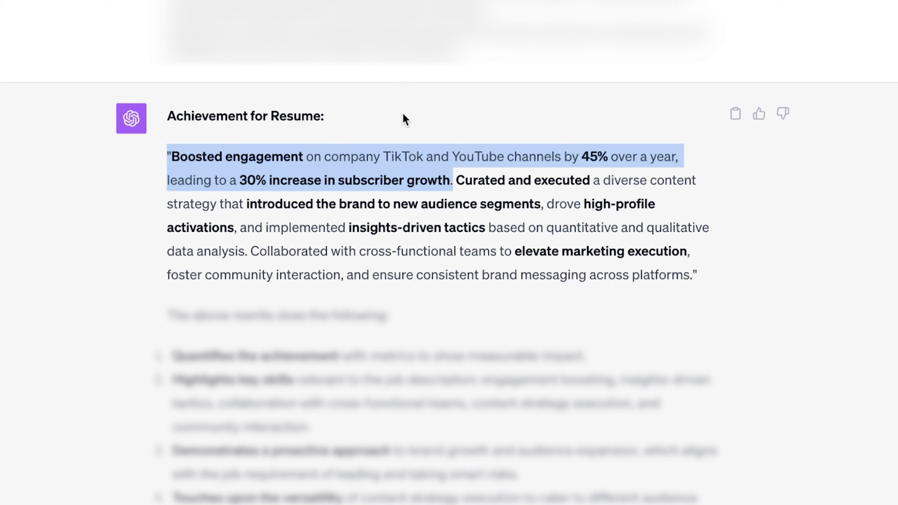
pyautogui.click(597, 132)
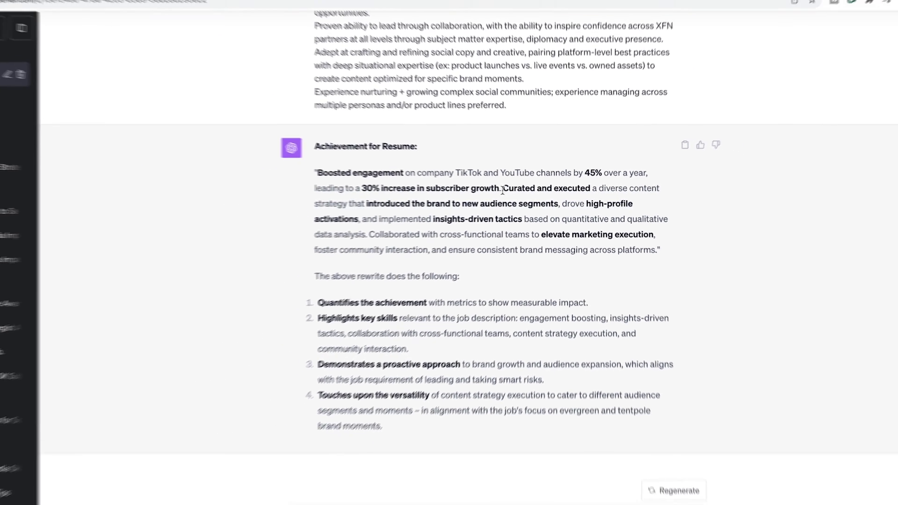
# Copy the rewrite's first sentence and select the existing Social Media Manager achievement text in Teal.
pyautogui.moveTo(503, 190); pyautogui.dragTo(343, 180)
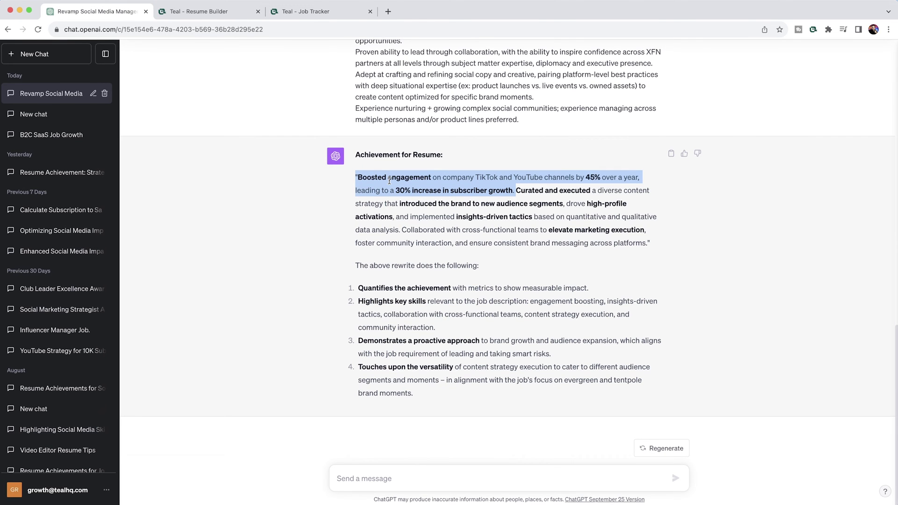
pyautogui.click(214, 13)
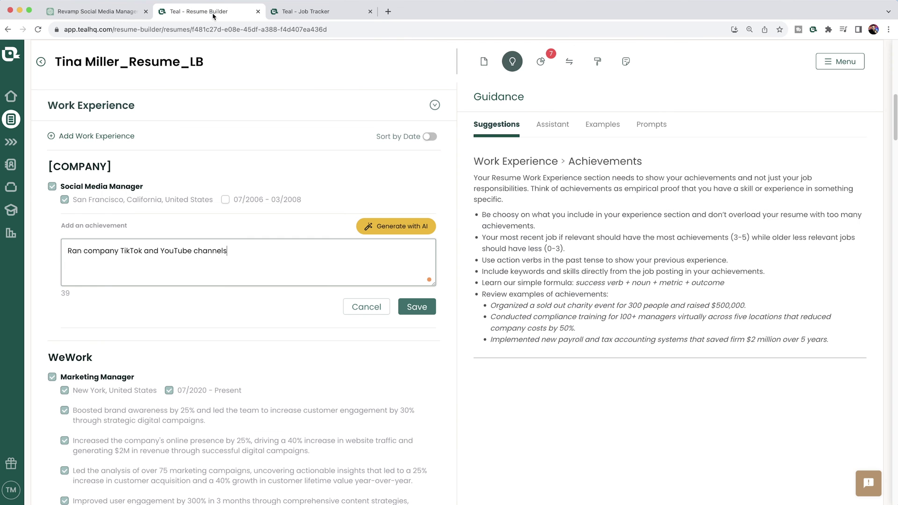
pyautogui.click(485, 63)
pyautogui.scroll(-2, 629, 264)
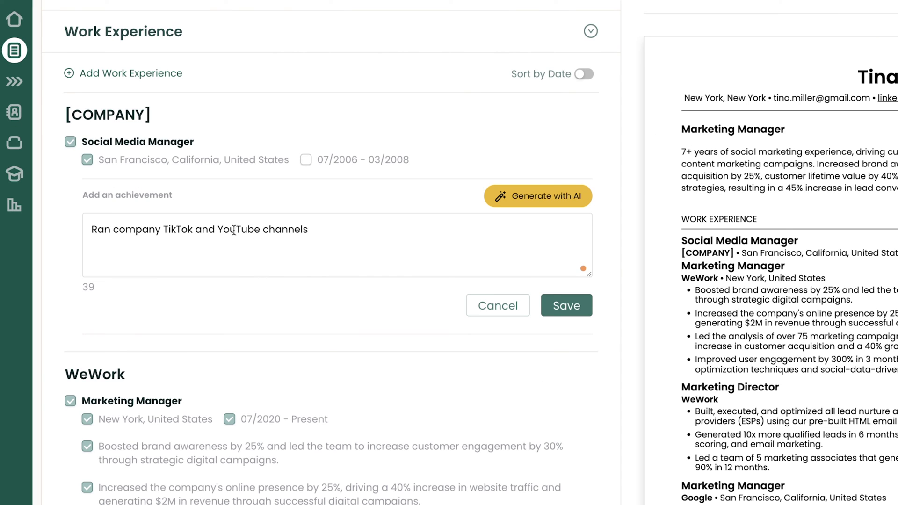
pyautogui.tripleClick(234, 231)
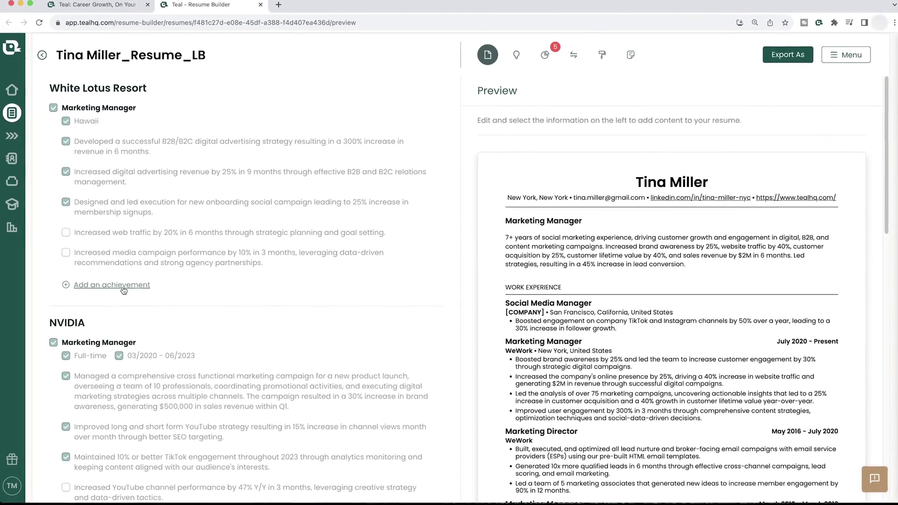
# Start a new Social Media Manager achievement using the guided phrase builder.
pyautogui.click(123, 286)
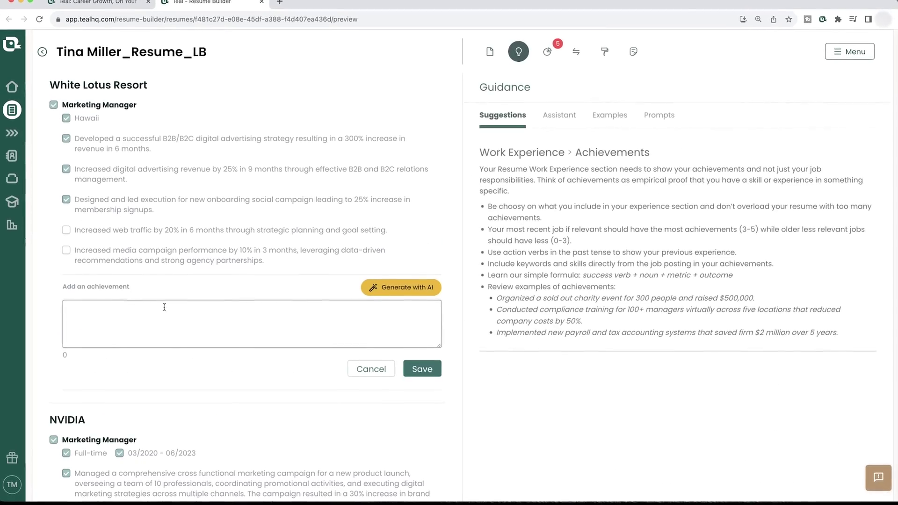
pyautogui.click(412, 290)
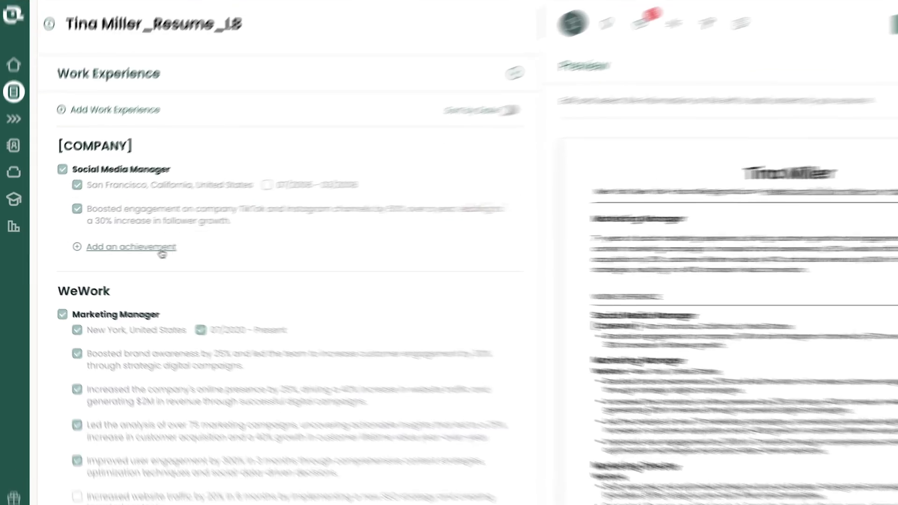
pyautogui.click(162, 253)
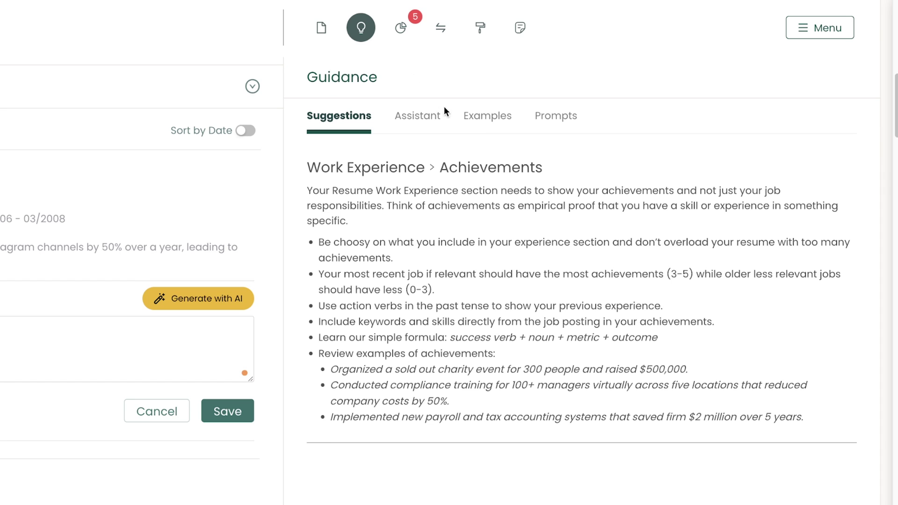
pyautogui.click(417, 130)
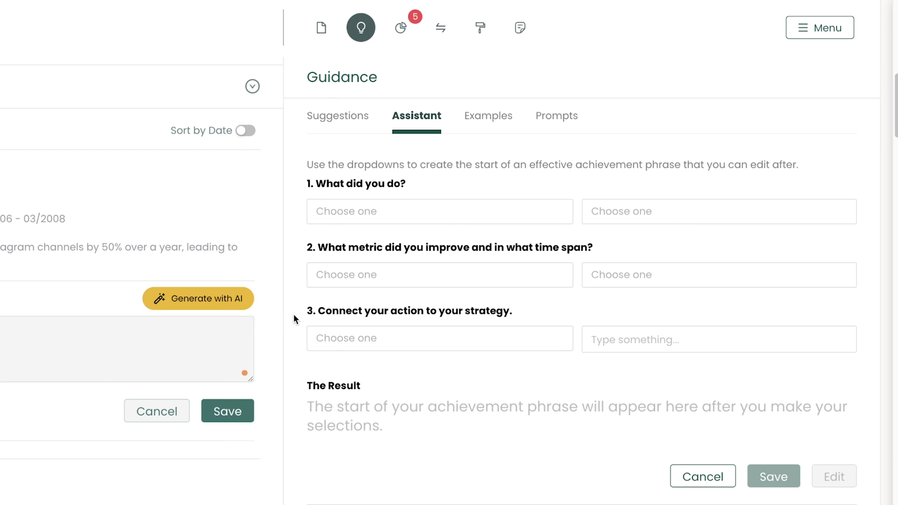
# Fill in 'Increased TikTok and Instagram following', '125% in 9 months', and 'through SEO targeted content.'.
pyautogui.click(440, 211)
pyautogui.write('Increased TikTok and Instagram following')
pyautogui.press('Tab')
pyautogui.write('125% in 9 months')
pyautogui.press('Tab')
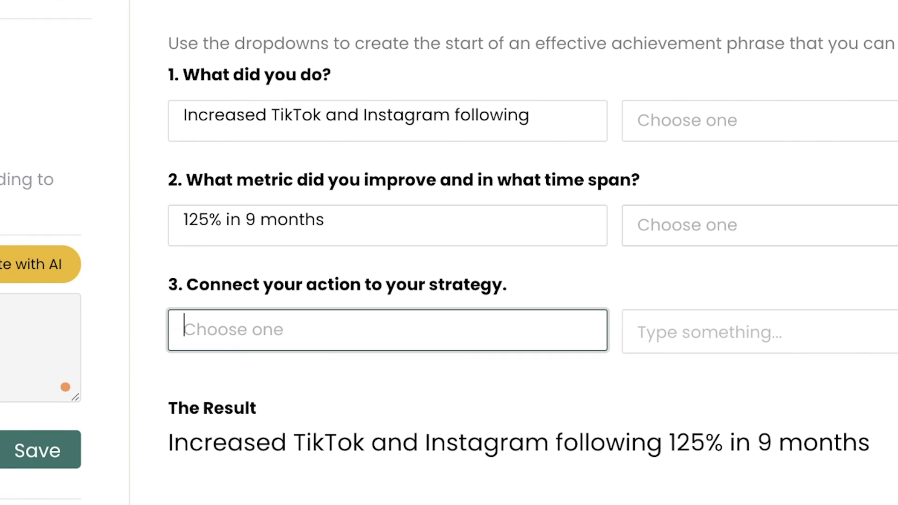
pyautogui.write('through SEO targeted content.')
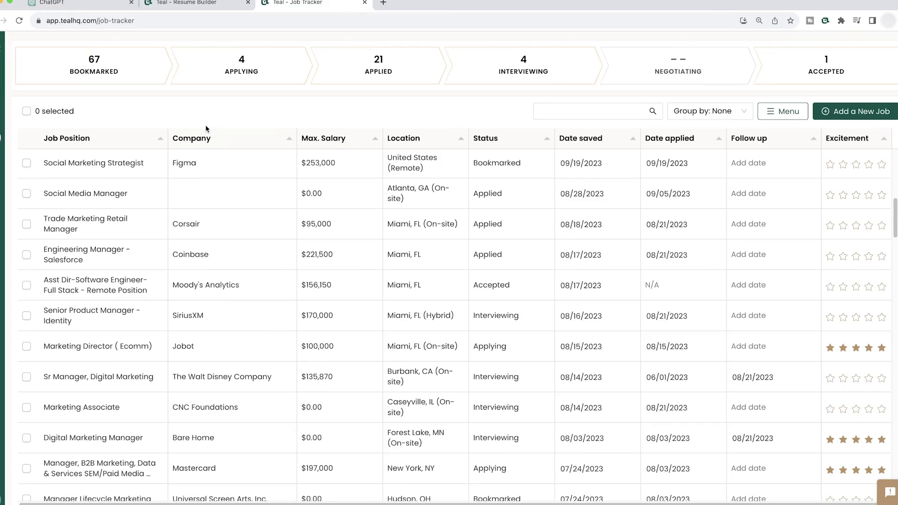
# Open the Social Marketing Strategist job, then follow the Job Tracker link to Teal's Chrome Web Store page.
pyautogui.click(121, 168)
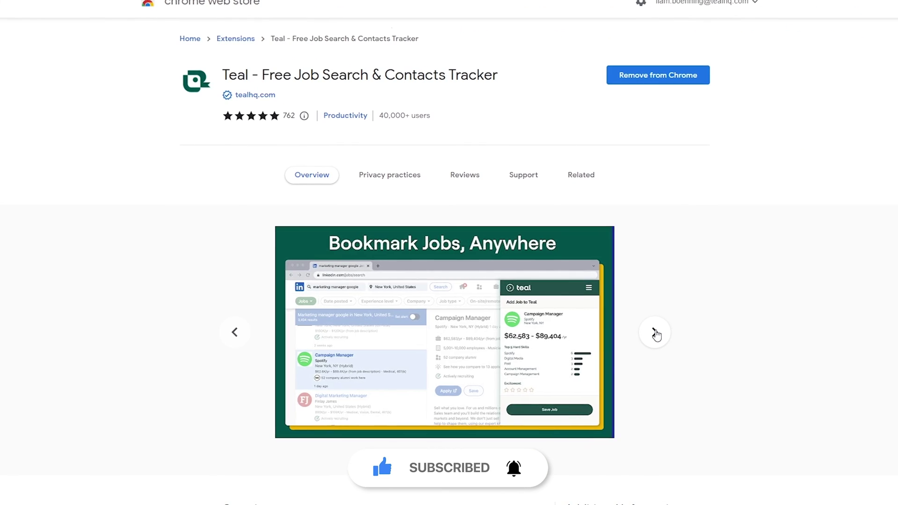
pyautogui.click(656, 334)
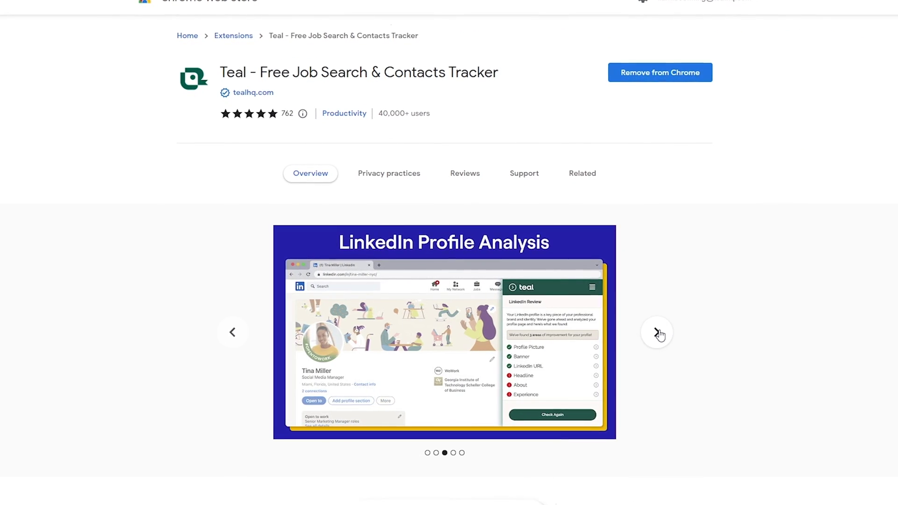